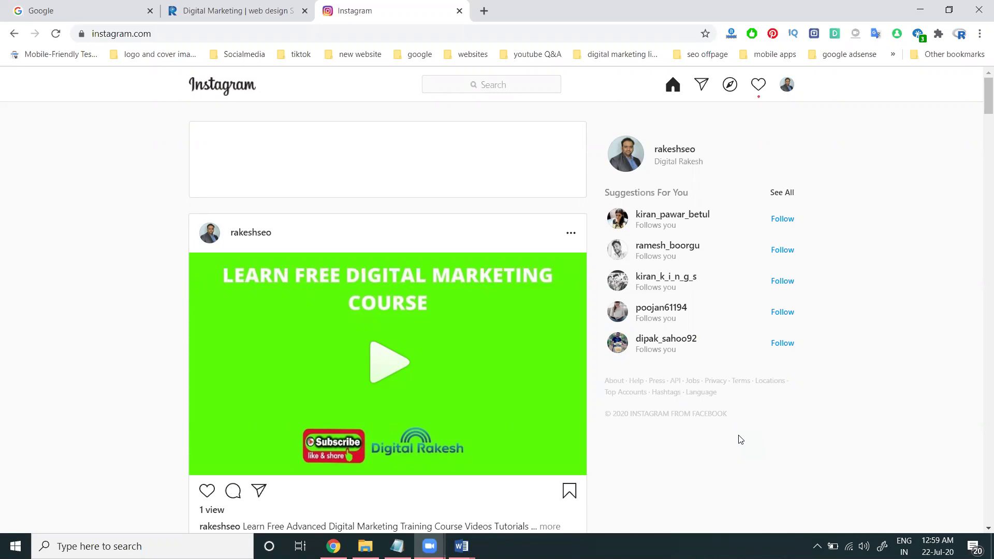
- Switch from Instagram to the Rakesh Tech Solutions company website tab
left_click(236, 13)
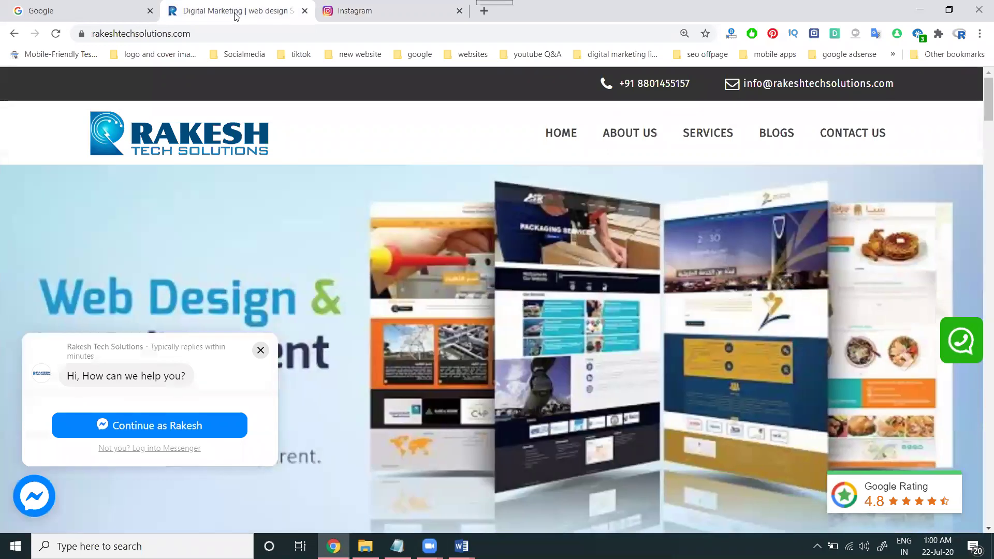
- Read the 'best Indian App Similar to TikTok' article from BLOGS, then return to Instagram
left_click(790, 137)
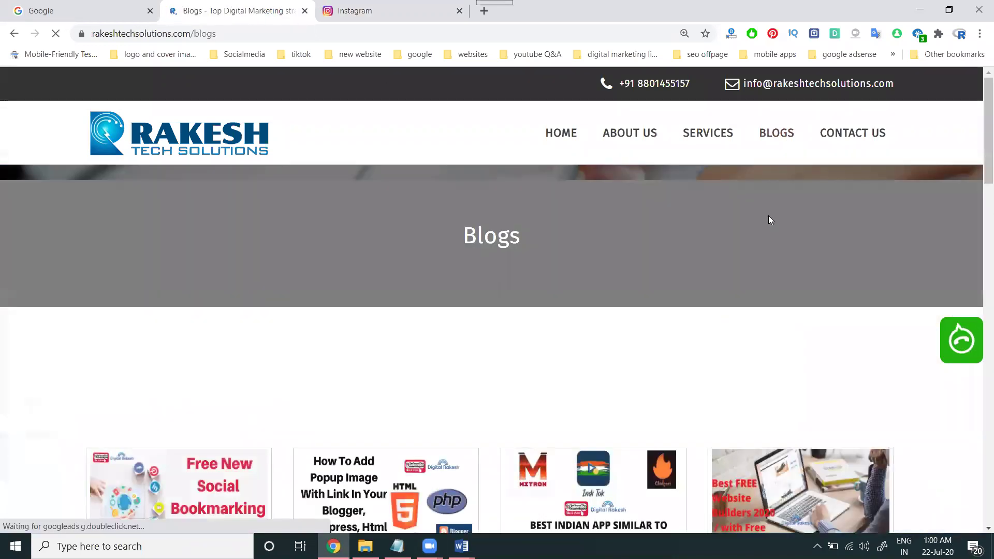
scroll(768, 215, "down", 6)
left_click(634, 248)
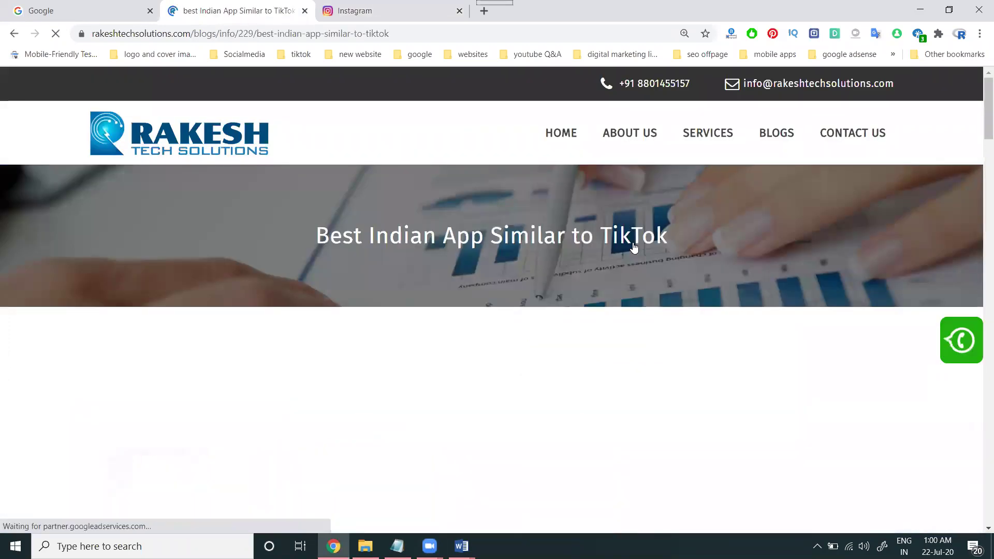
scroll(654, 234, "down", 5)
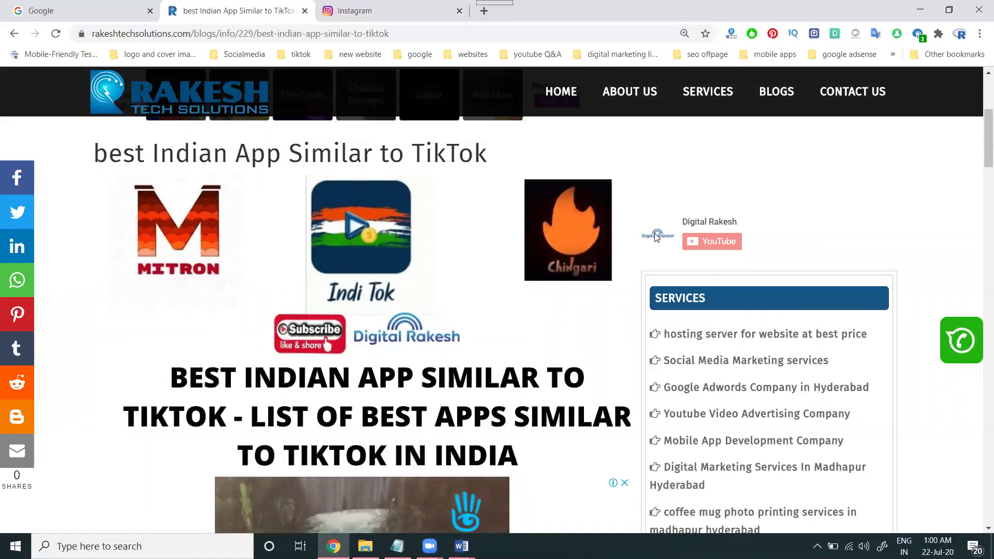
left_click(409, 17)
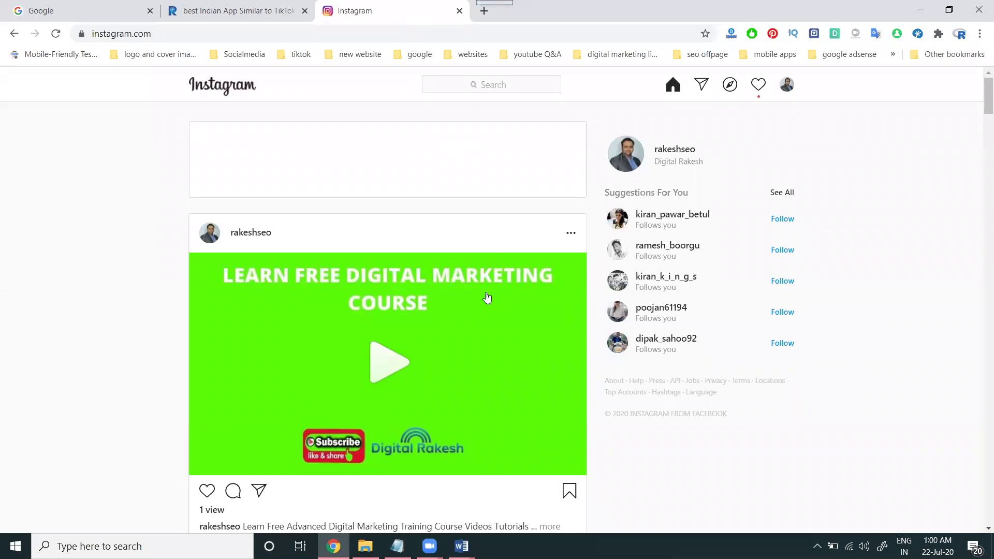
- From your profile, copy the embed code of the green Learn Free Digital Marketing Course video
scroll(486, 293, "down", 1)
left_click(662, 150)
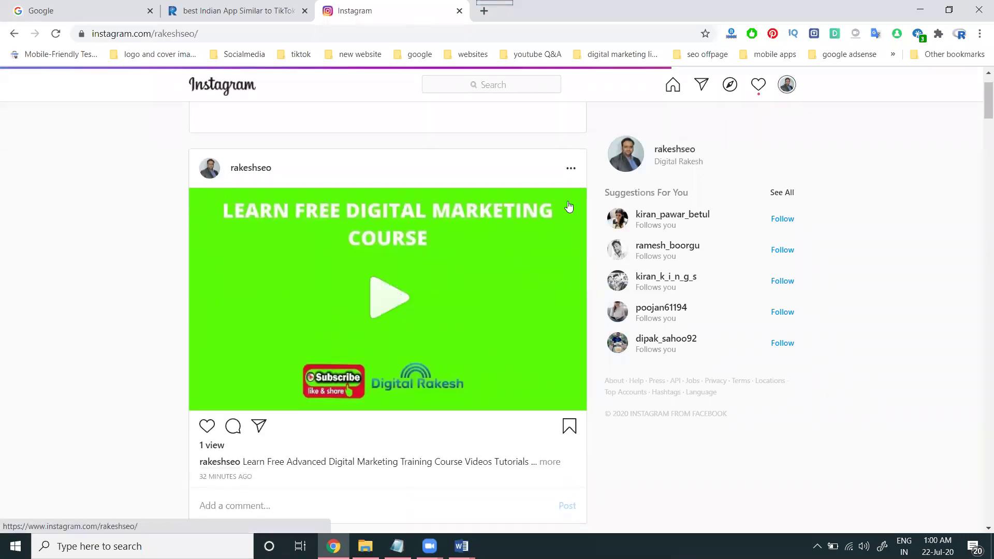
scroll(310, 274, "down", 1)
left_click(307, 280)
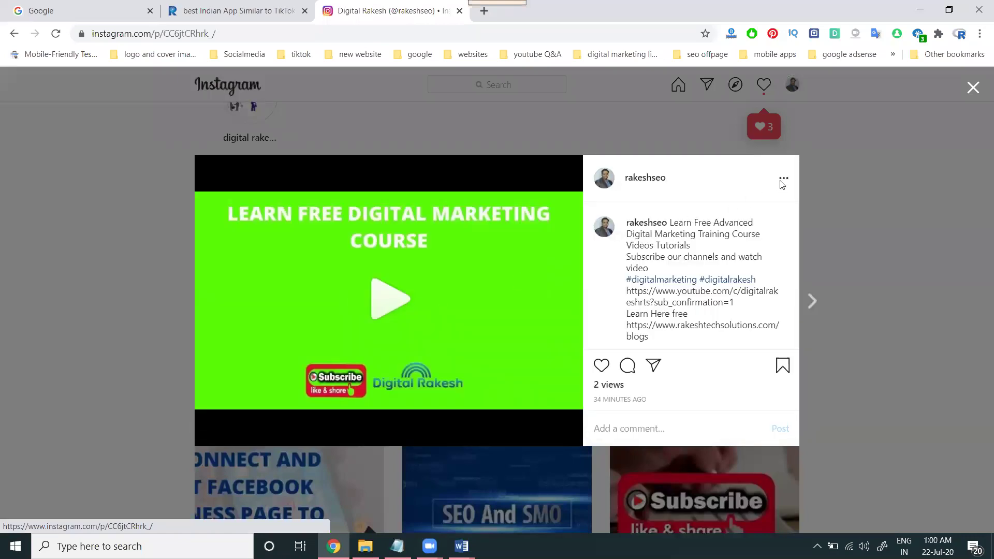
left_click(782, 182)
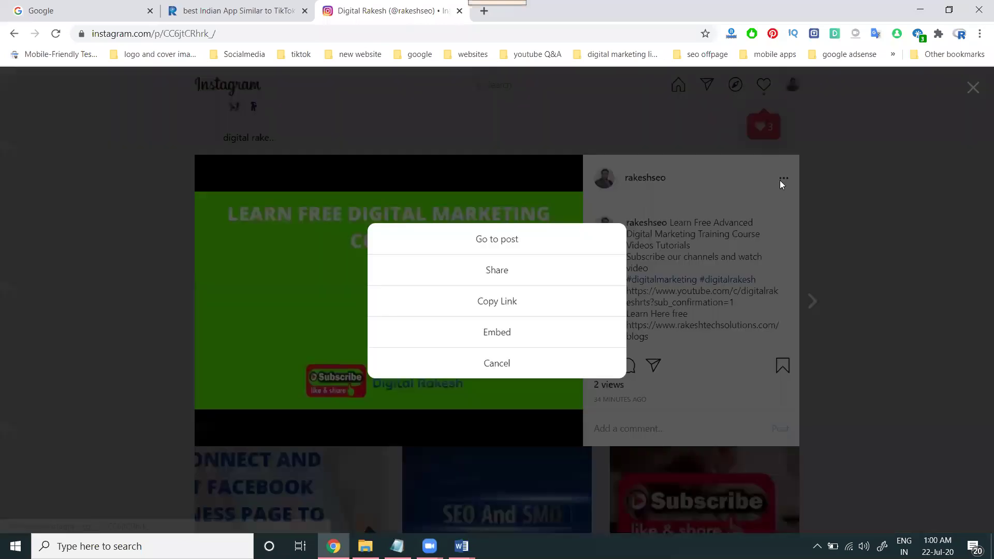
left_click(510, 334)
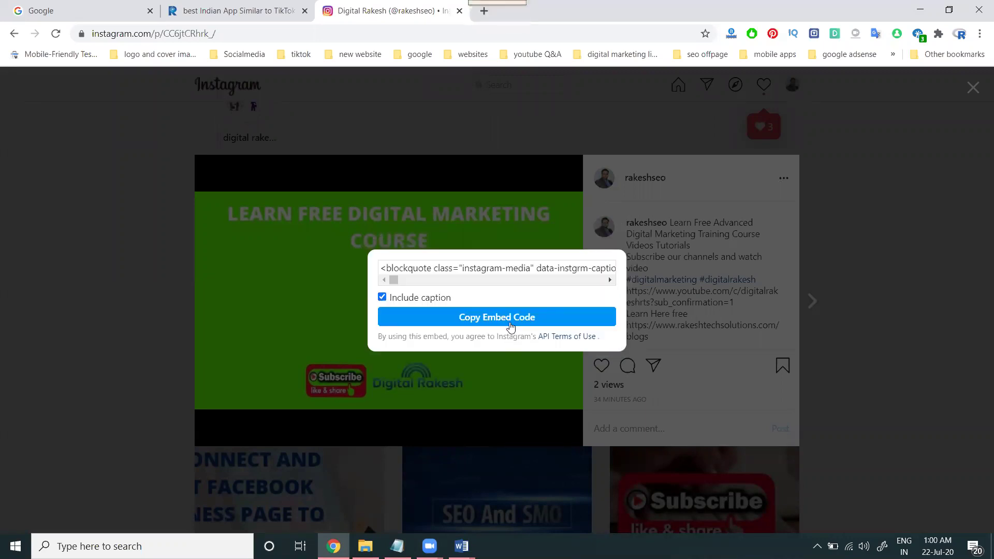
left_click(510, 317)
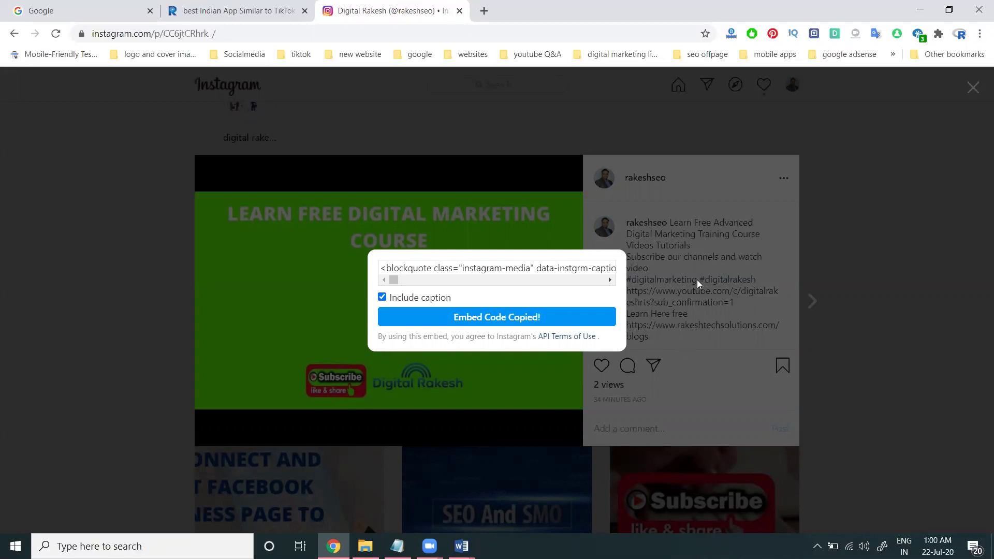
- Open public_html/application/views/blog-info.php in the cPanel File Manager editor
left_click(684, 177)
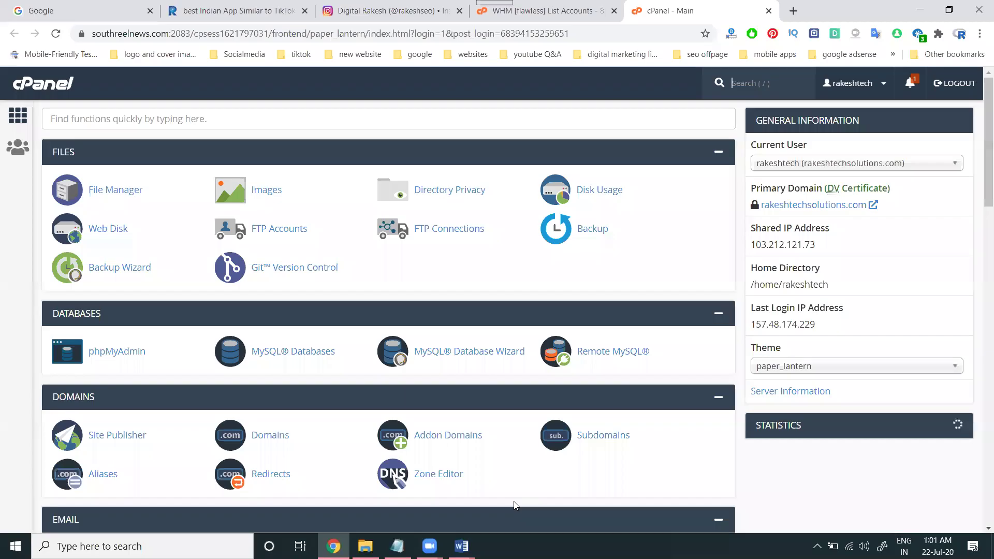
left_click(117, 189)
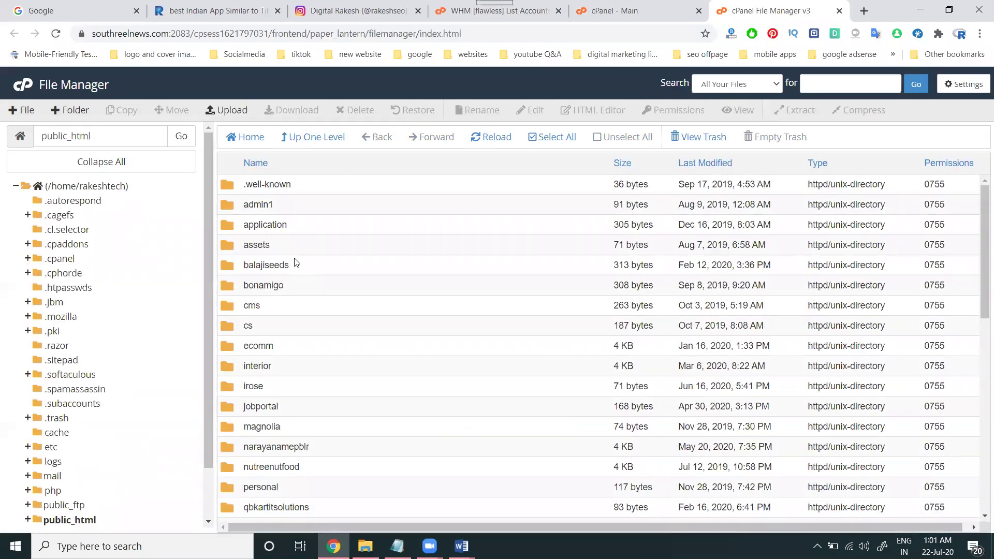
double_click(306, 226)
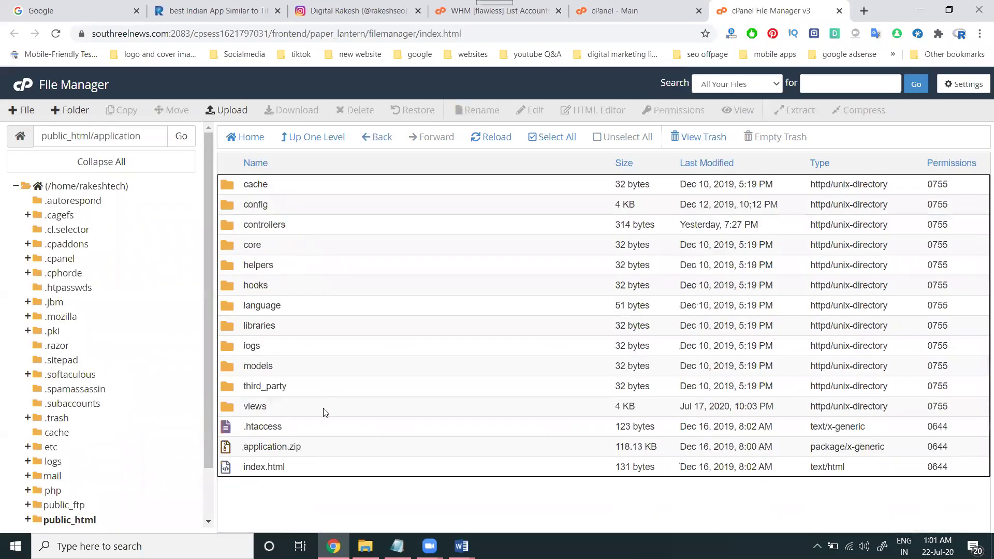
double_click(321, 407)
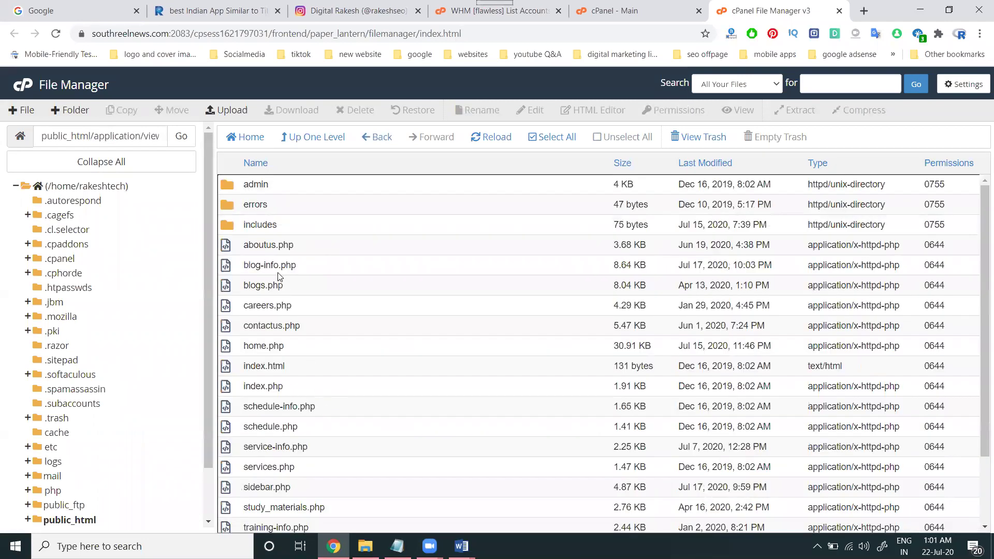
right_click(277, 265)
left_click(313, 314)
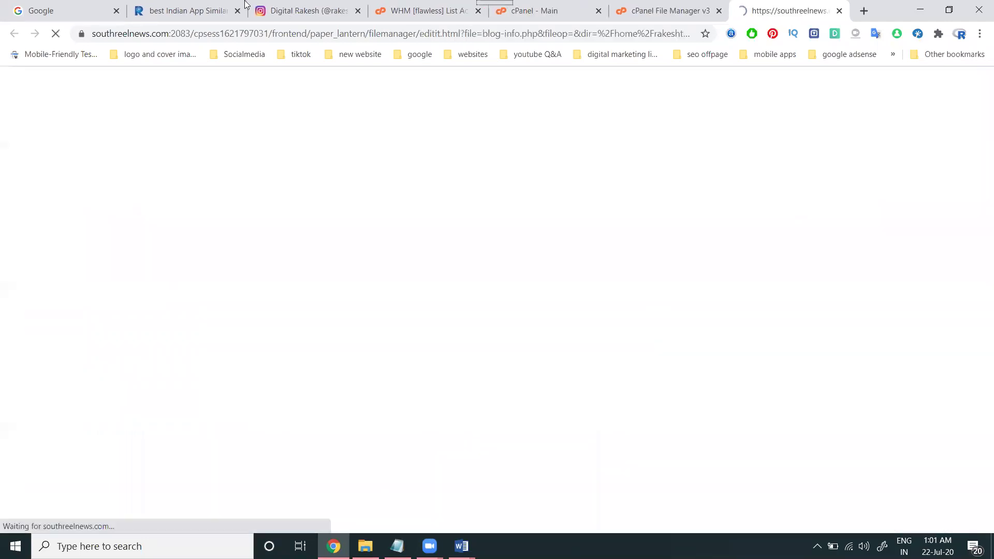
- Check the live blog article, then scroll blog-info.php down to the YouTube subscribe block at line 101
left_click(191, 8)
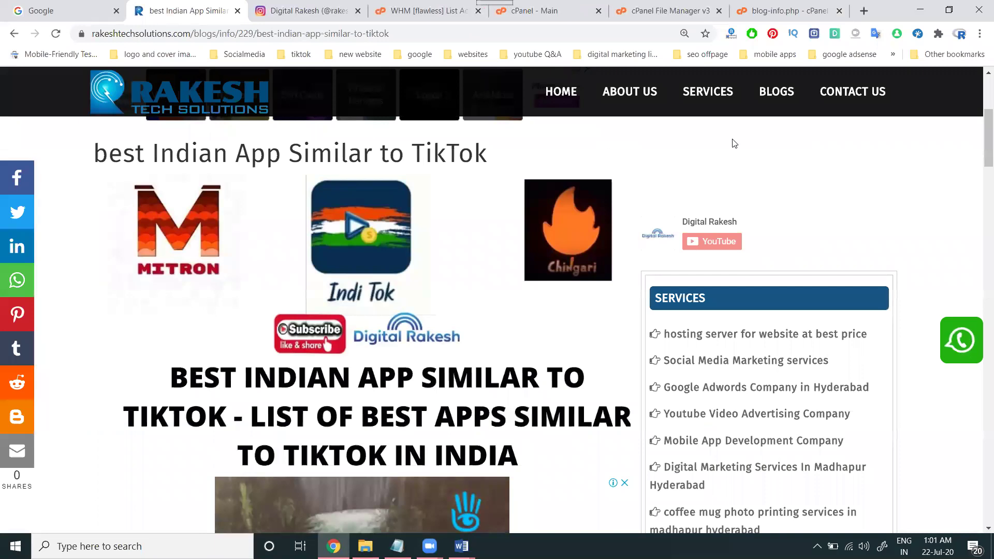
left_click(767, 14)
scroll(466, 178, "down", 6)
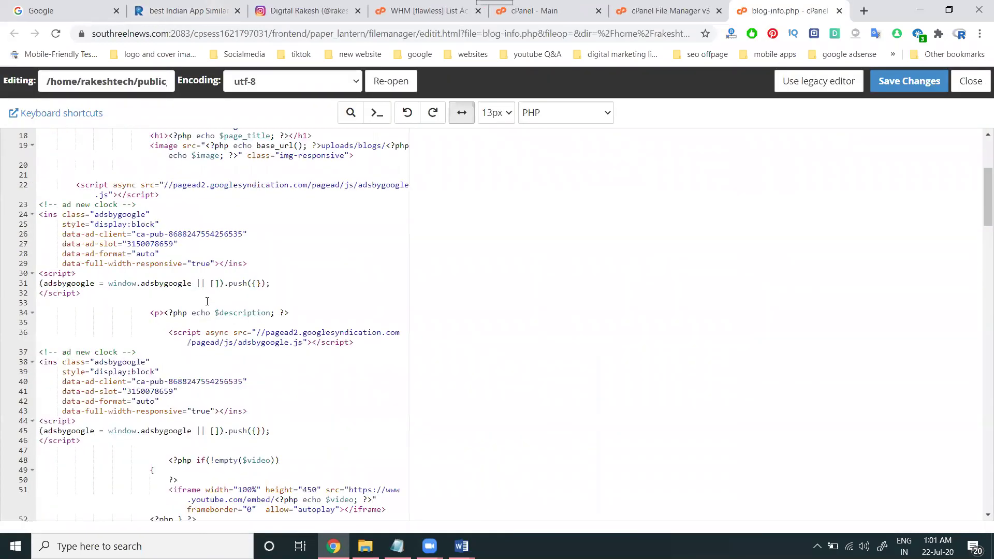
scroll(202, 290, "down", 10)
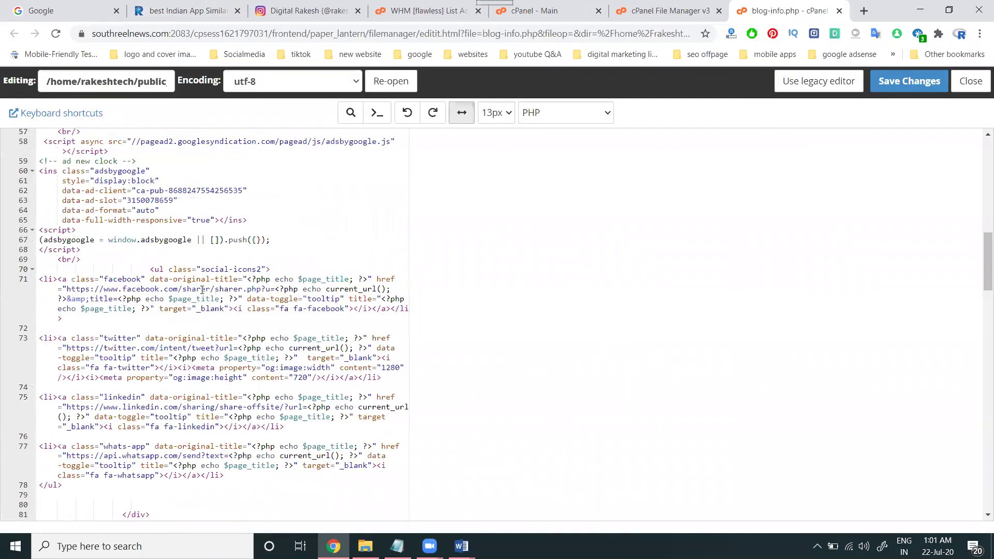
scroll(202, 289, "down", 3)
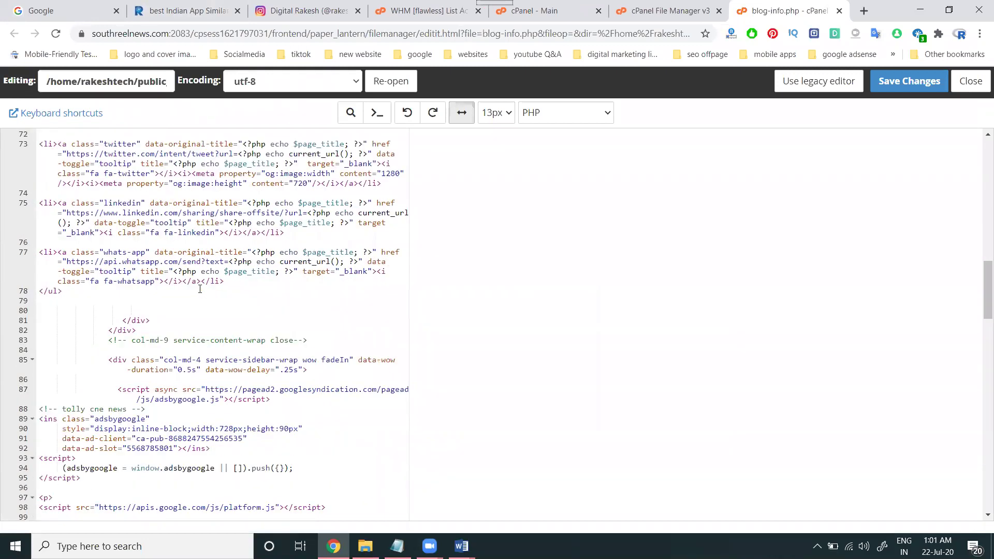
scroll(199, 289, "down", 3)
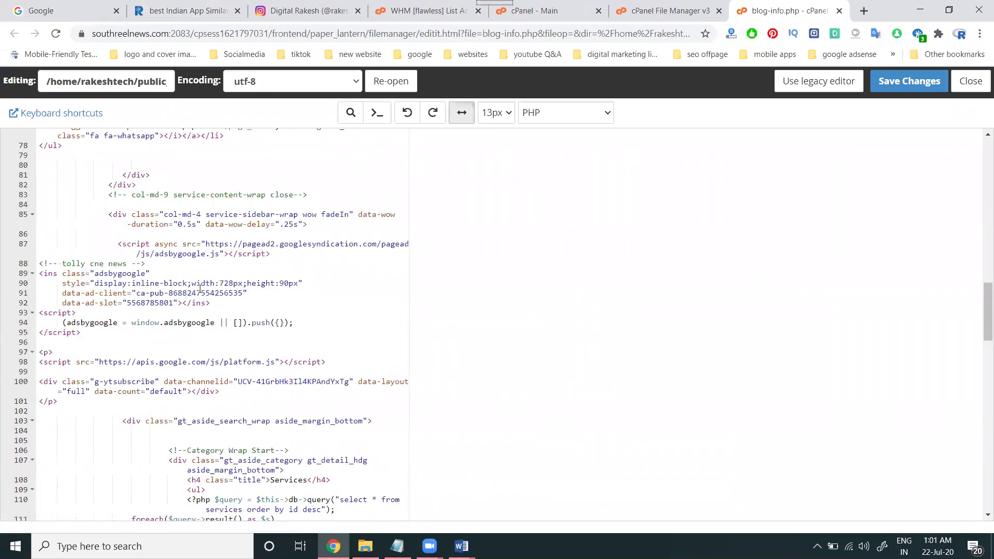
scroll(199, 288, "down", 2)
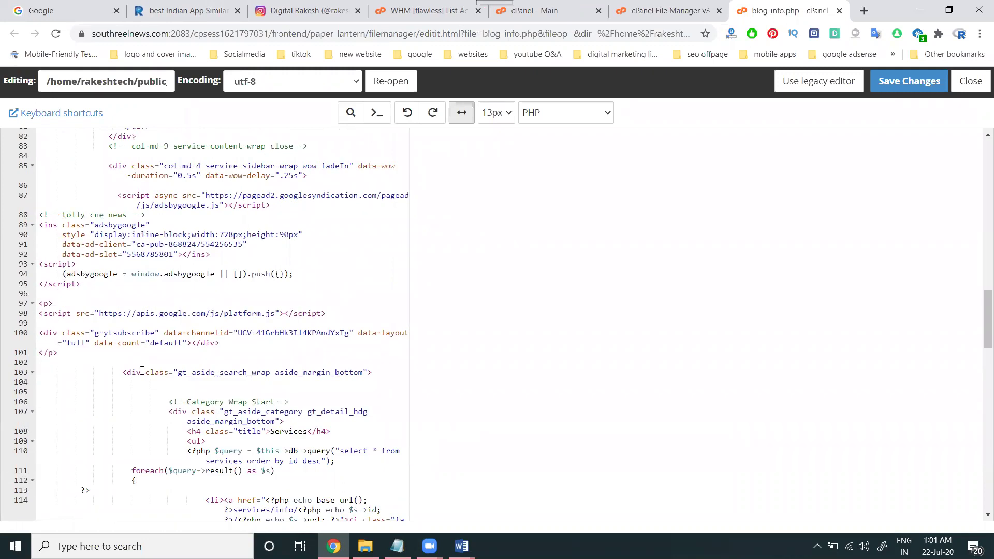
- Paste the Instagram embed code below line 101 and save blog-info.php
left_click(102, 356)
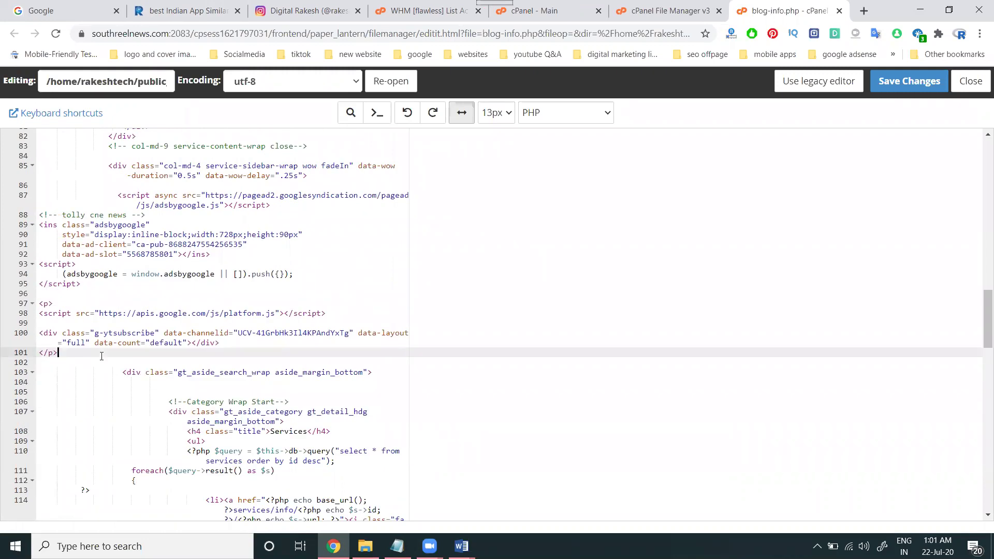
key("Return")
key("Return")
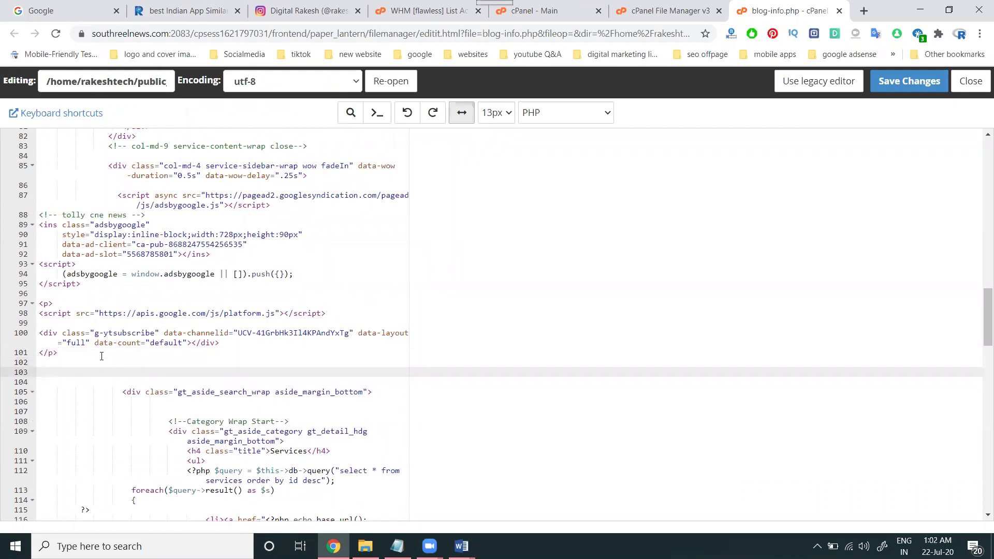
key("ctrl+v")
left_click(901, 86)
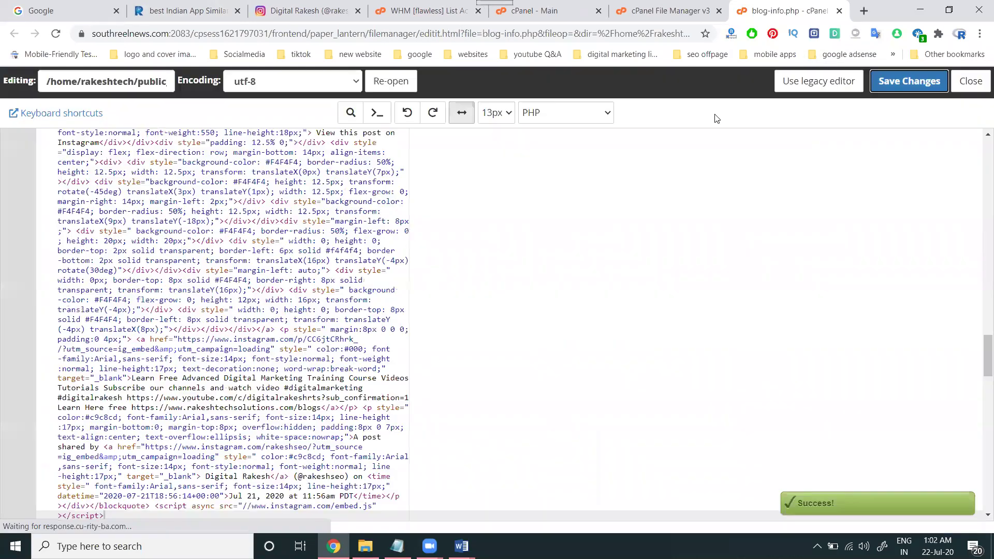
left_click(300, 10)
- Reload the blog article and confirm the embedded Instagram course post with caption shows in the sidebar
left_click(177, 4)
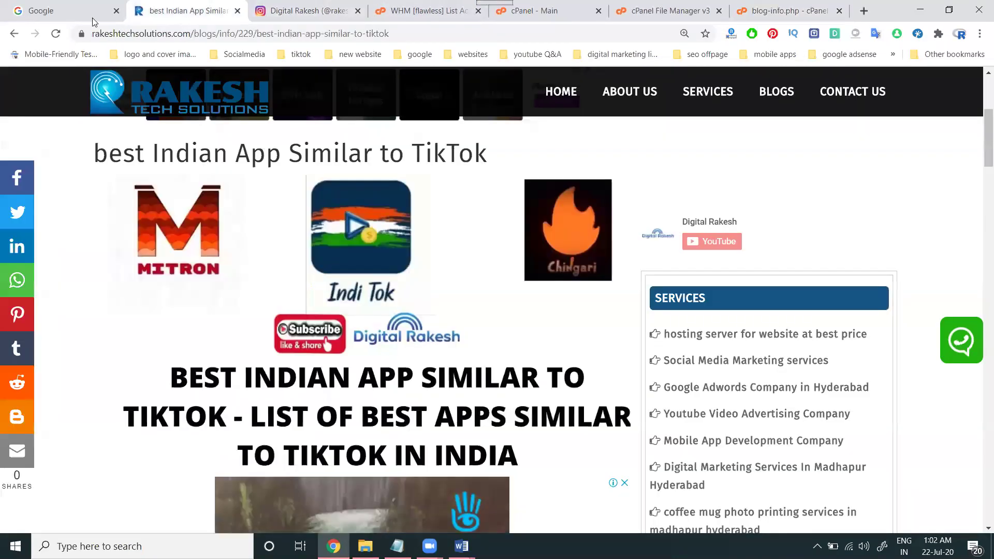
left_click(56, 33)
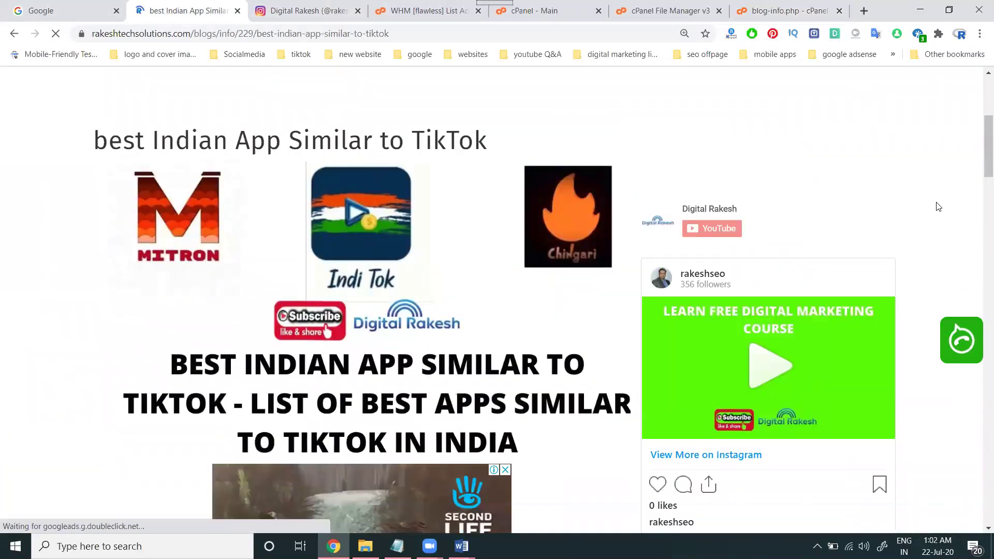
scroll(710, 230, "down", 5)
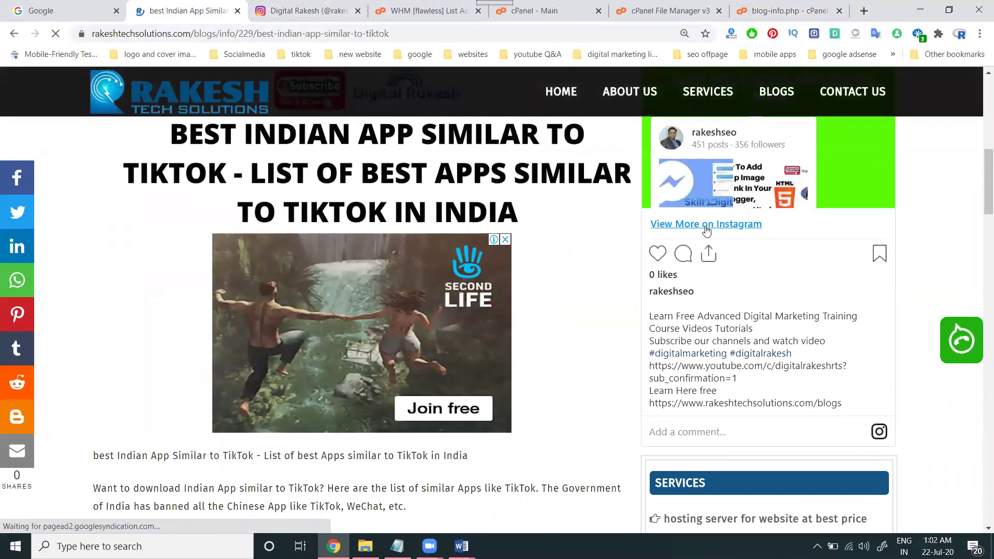
scroll(854, 260, "up", 1)
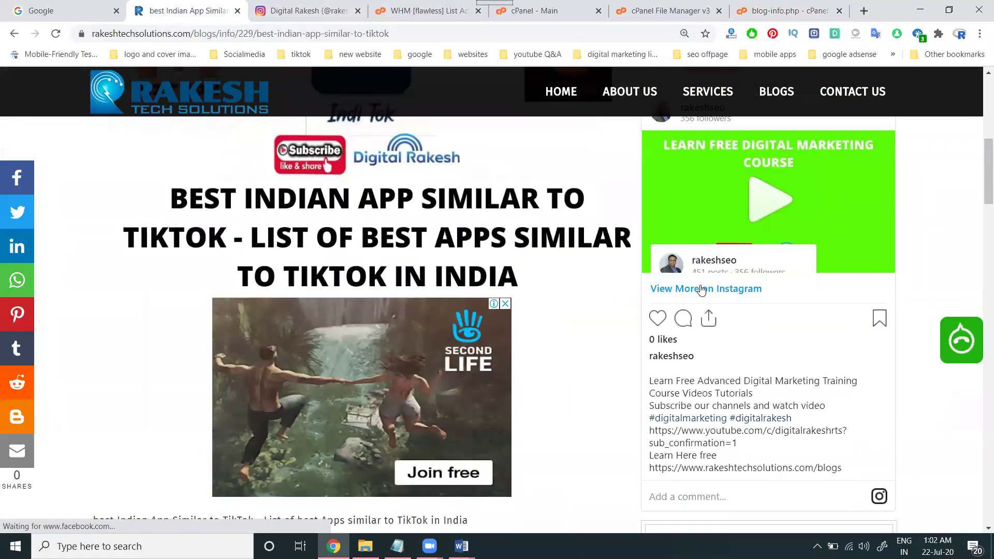
scroll(869, 238, "up", 1)
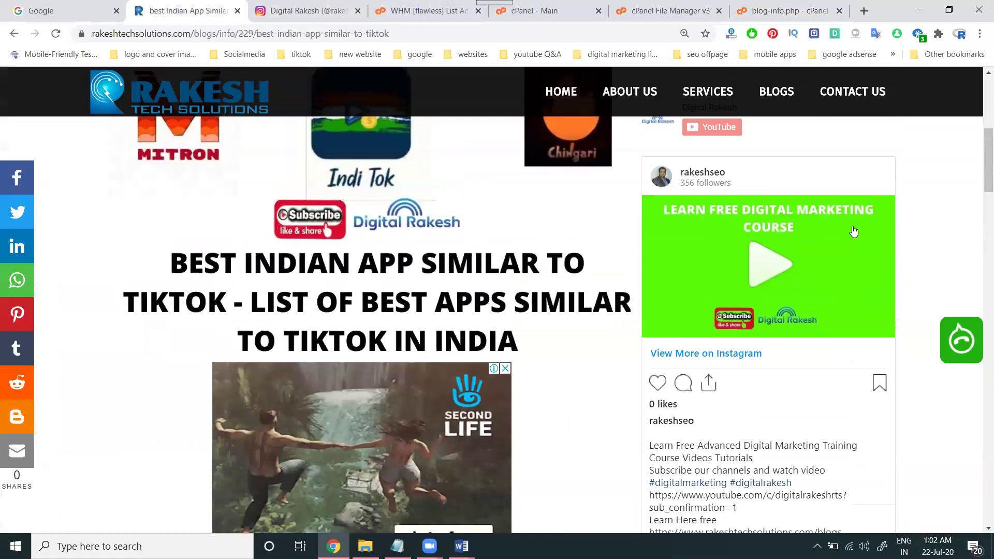
scroll(704, 306, "down", 2)
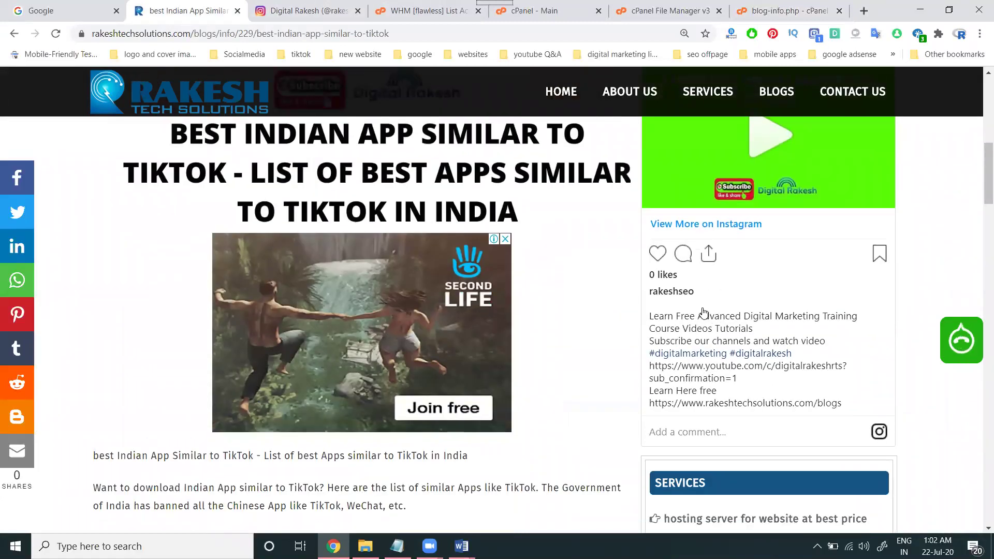
left_click(704, 311)
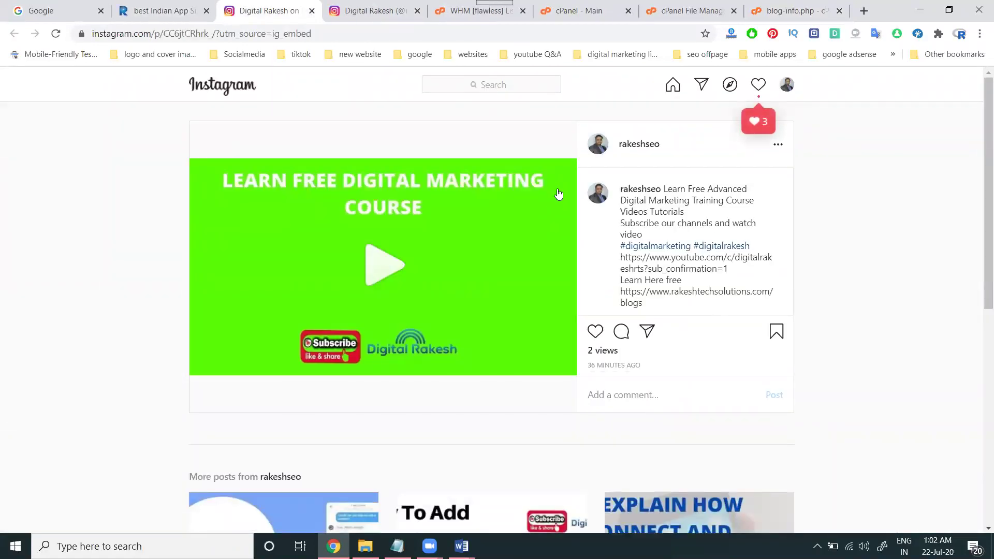
left_click(312, 13)
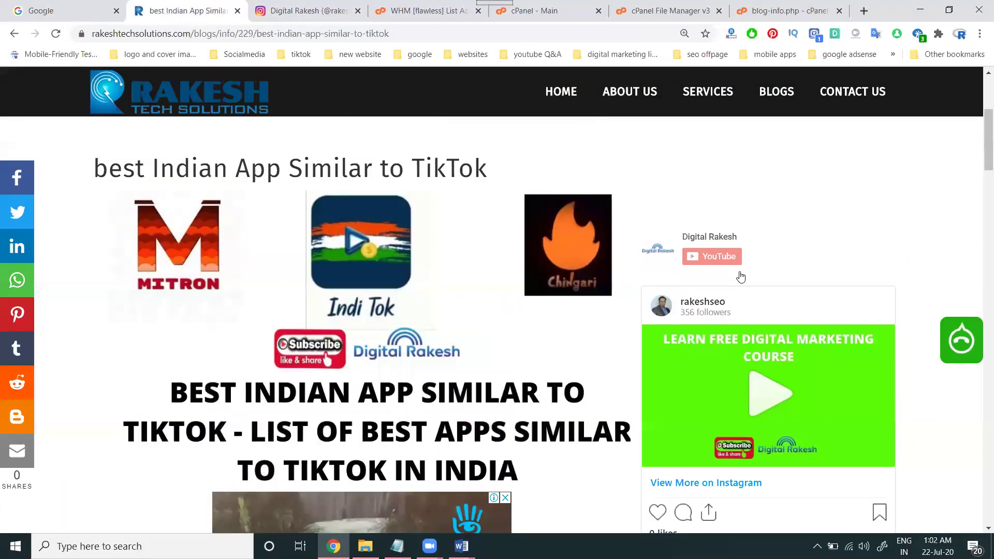
scroll(741, 278, "down", 15)
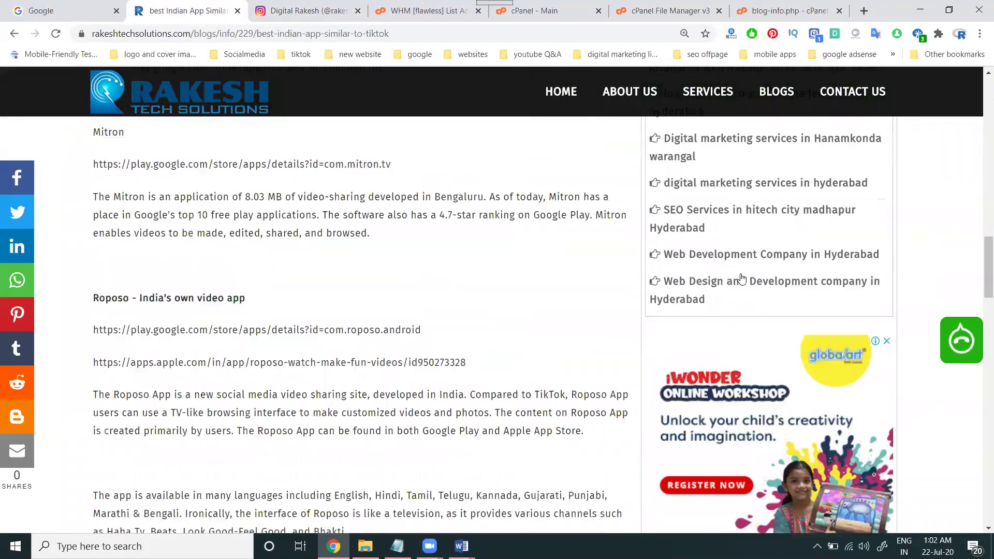
scroll(740, 290, "up", 15)
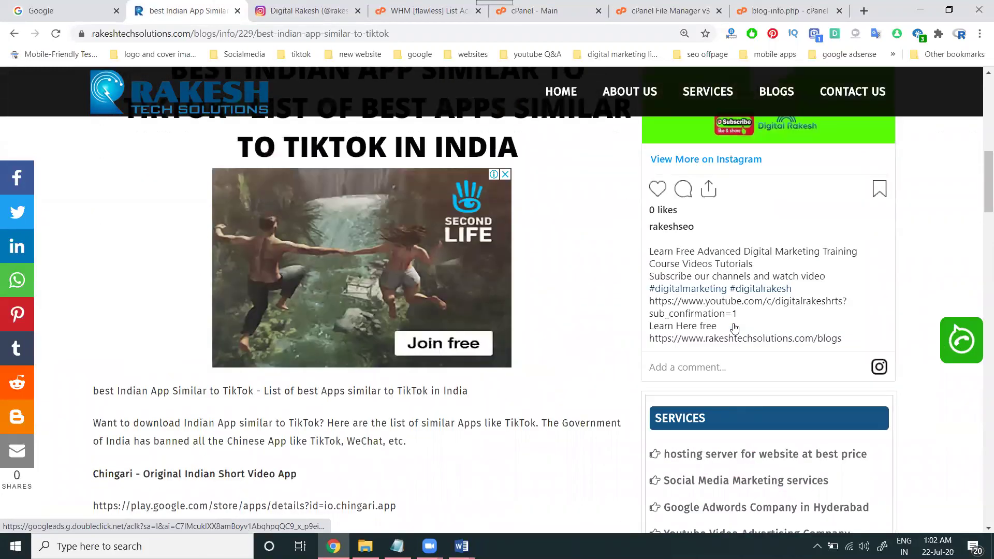
scroll(751, 339, "down", 2)
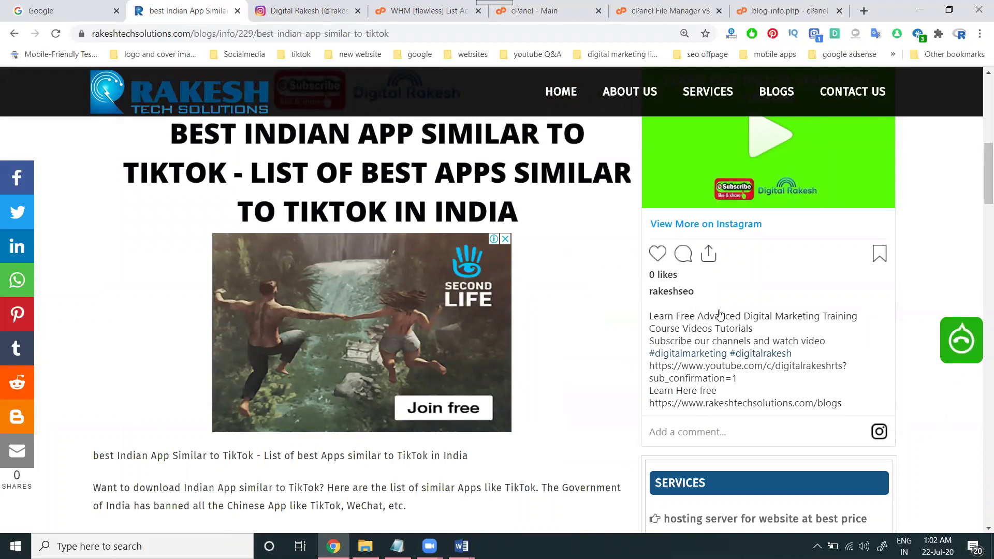
left_click(694, 433)
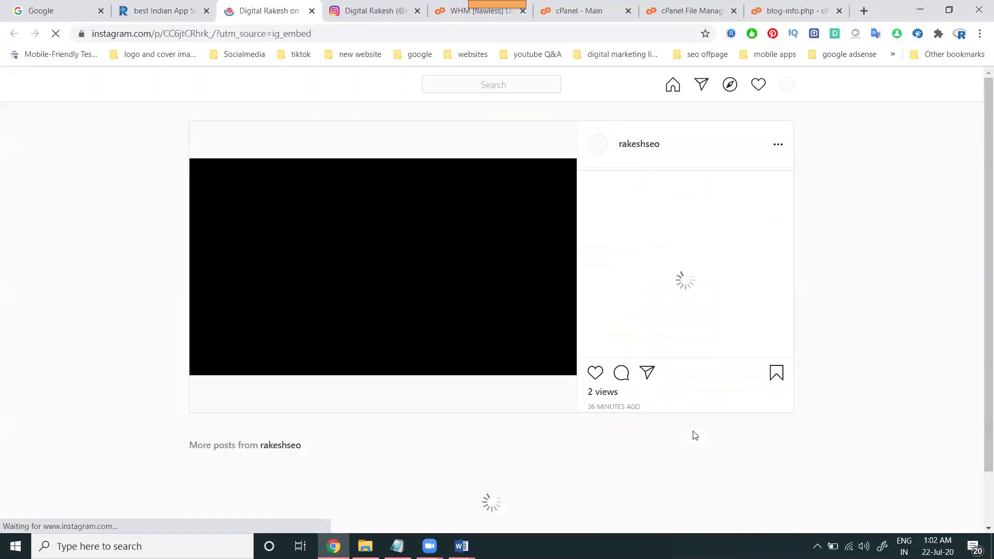
left_click(311, 11)
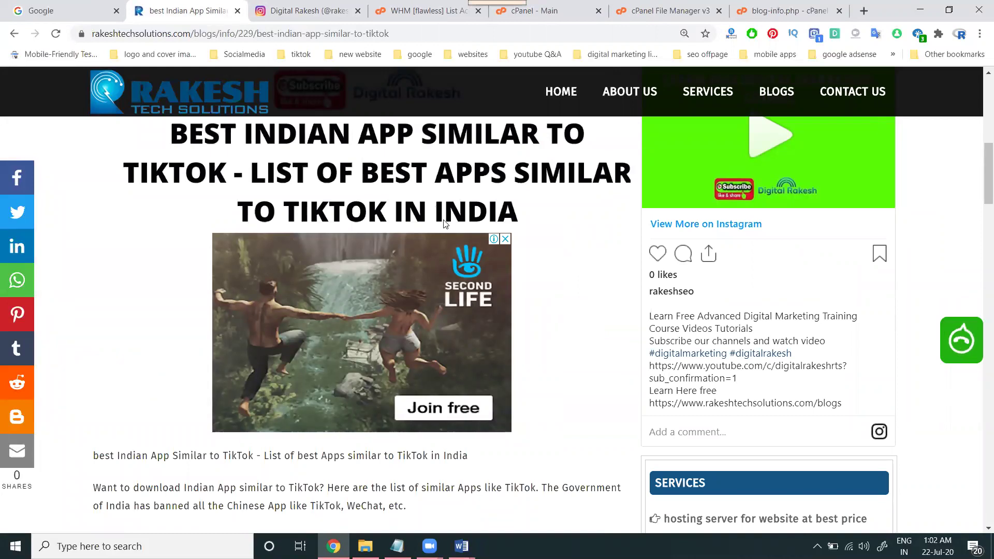
- Select and copy the course post's full embed code again
left_click(288, 11)
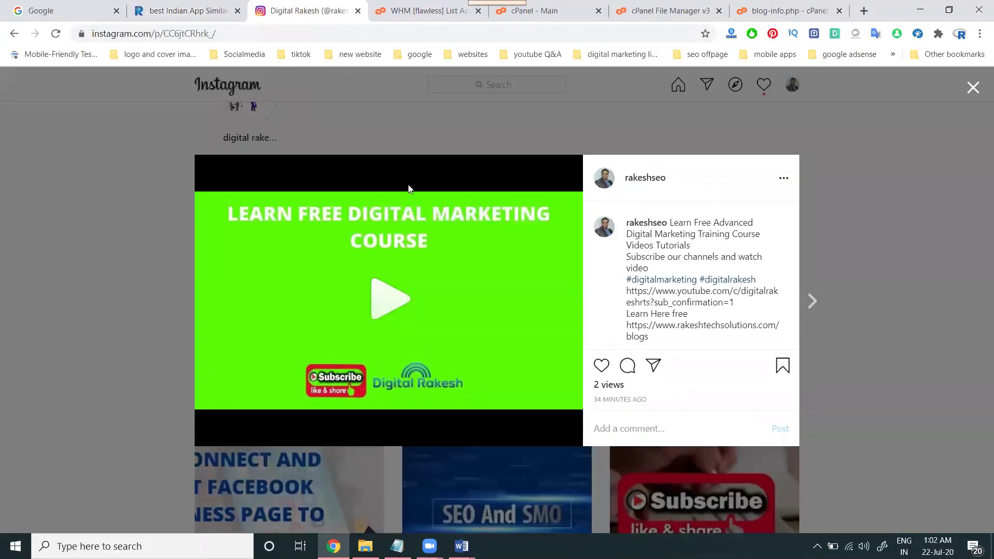
left_click(784, 178)
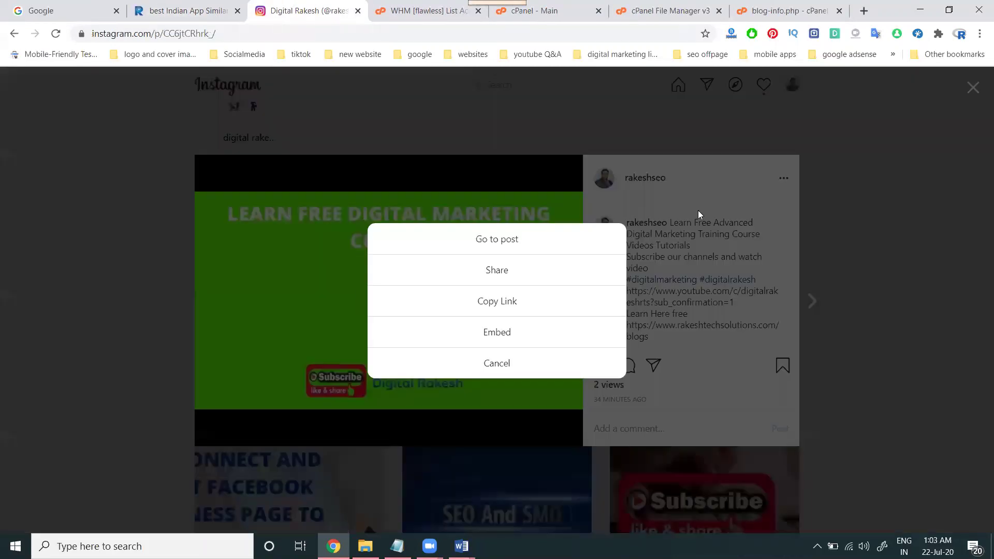
left_click(525, 333)
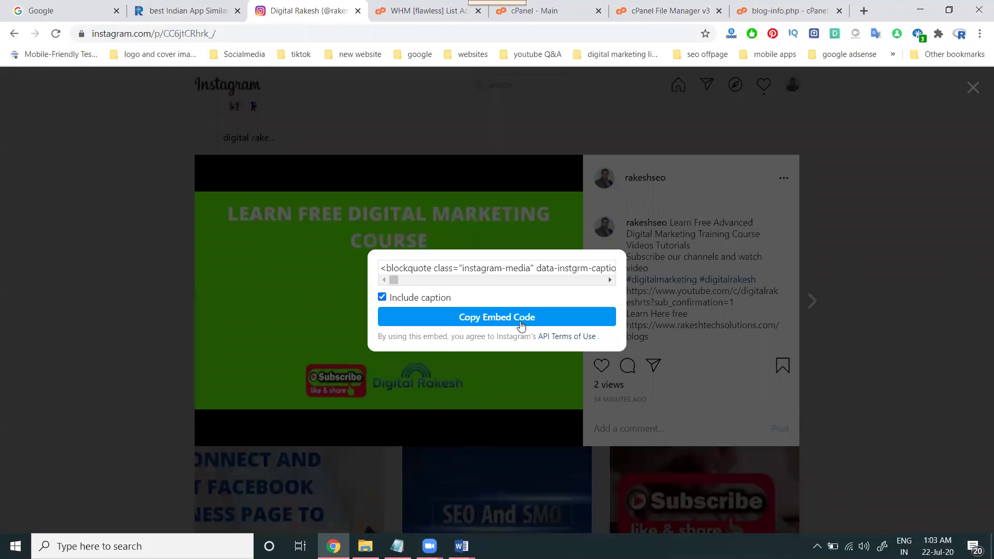
left_click(503, 269)
right_click(503, 270)
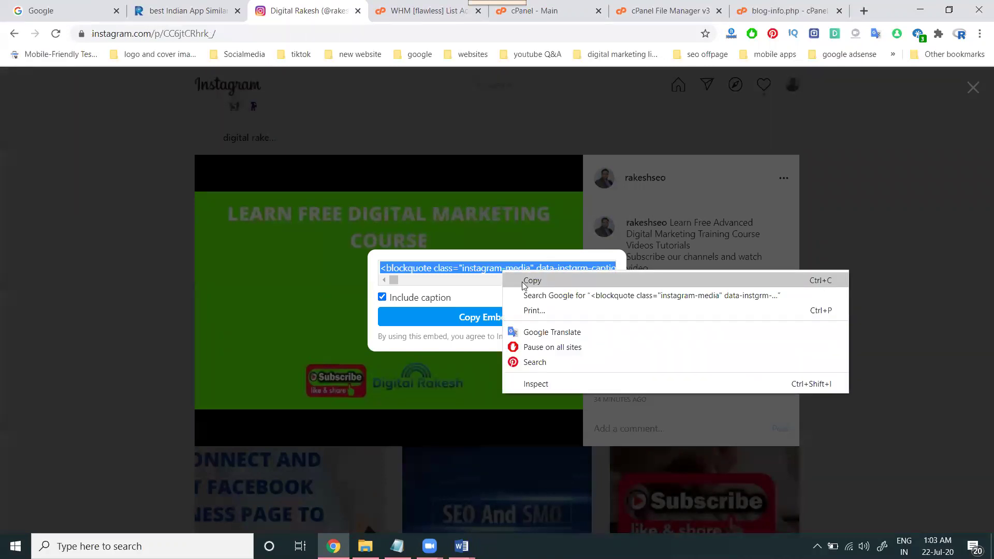
left_click(526, 280)
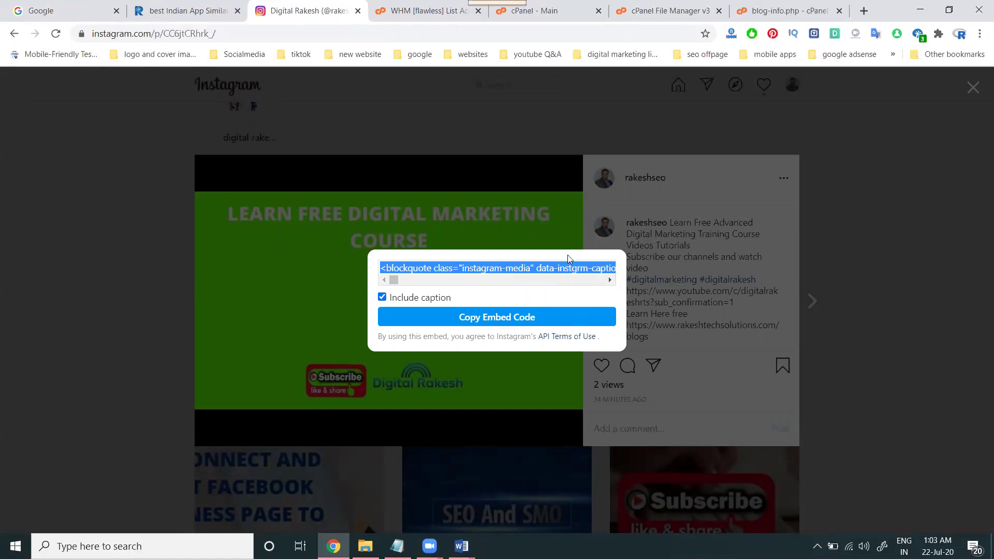
- Copy the Instagram course post's link
left_click(593, 216)
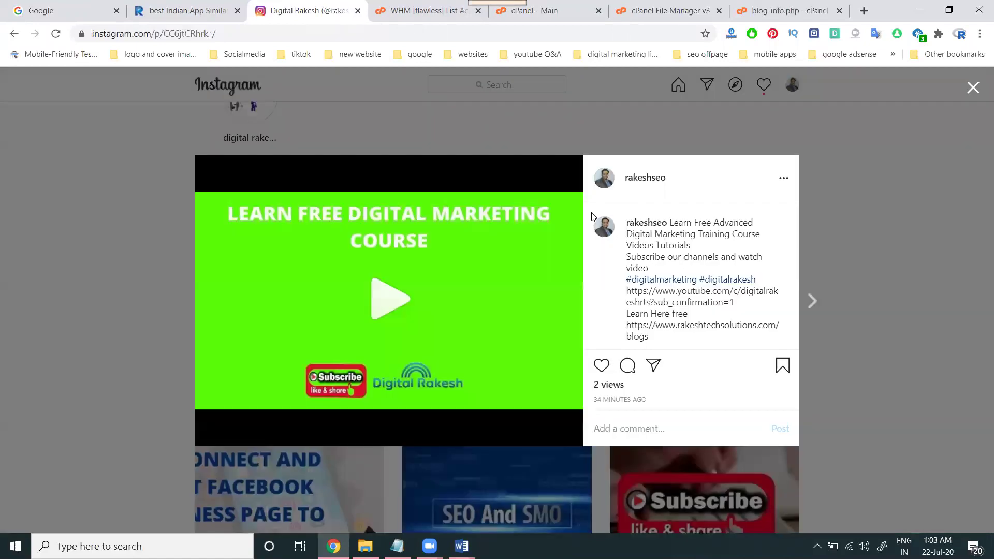
left_click(782, 178)
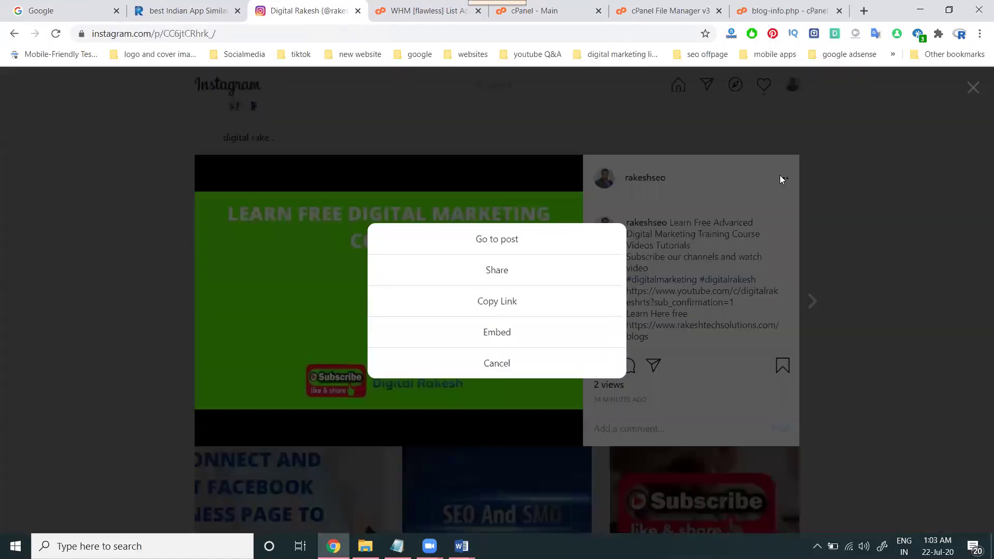
left_click(506, 306)
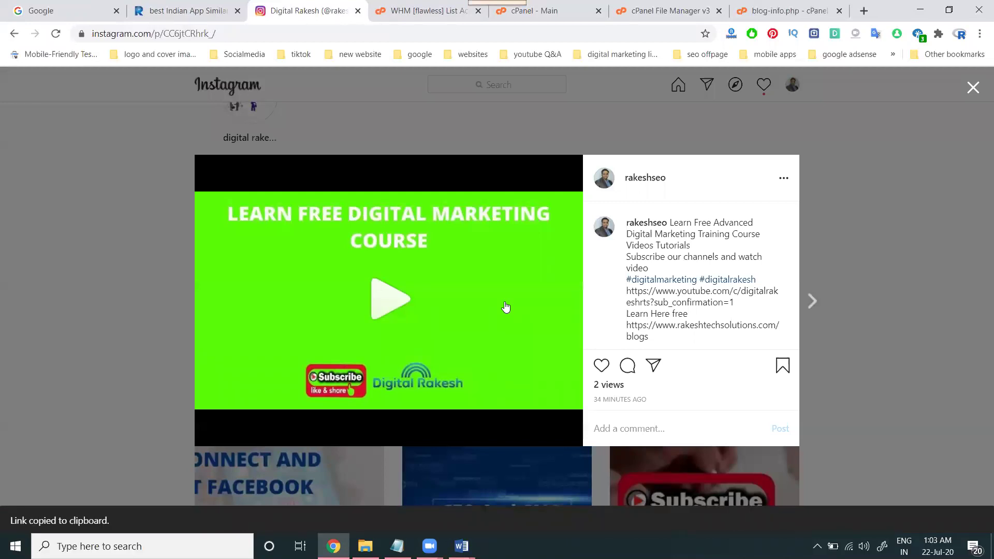
- Remove the embed code from blog-info.php, leaving <br/> on line 103 and '<a' starting line 104
left_click(760, 12)
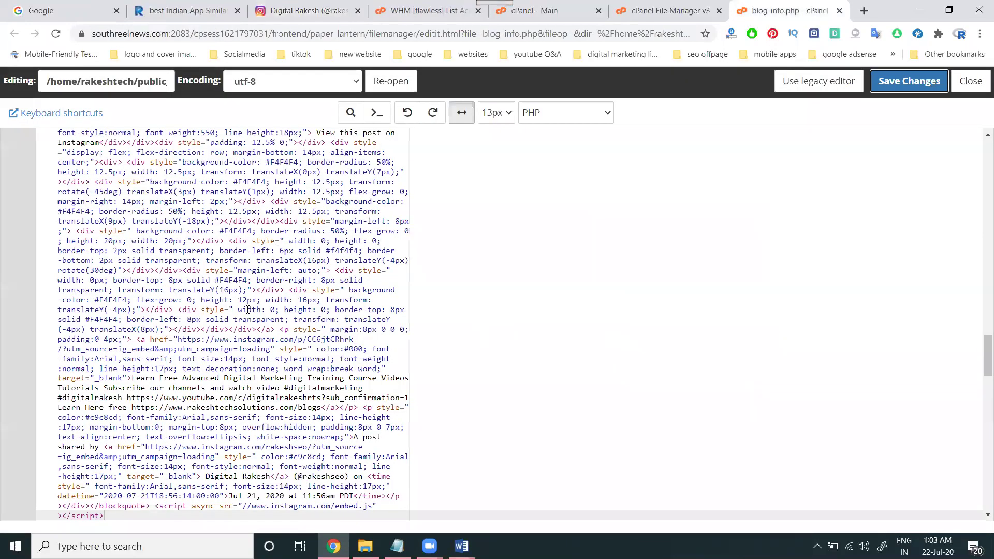
scroll(177, 402, "down", 2)
left_click(112, 423)
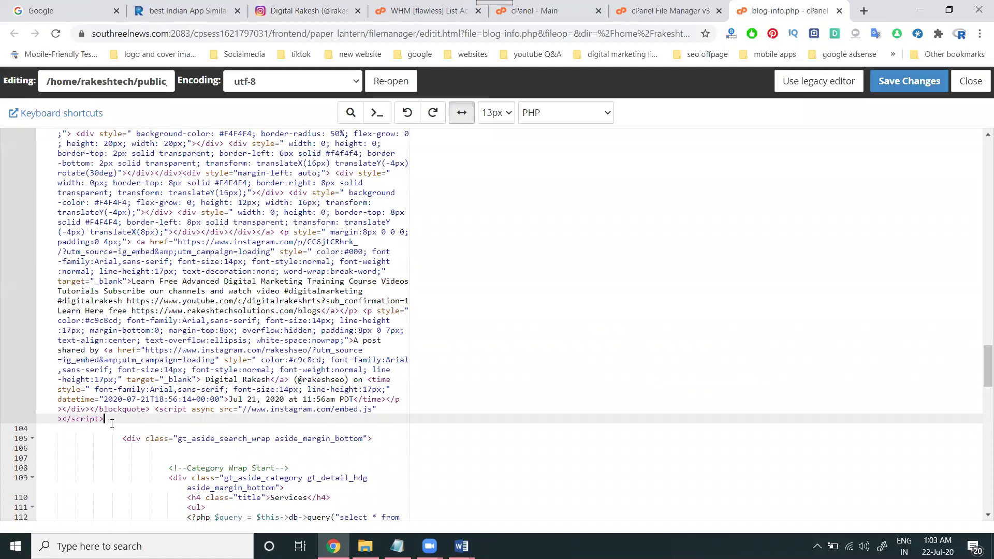
key("ctrl+z")
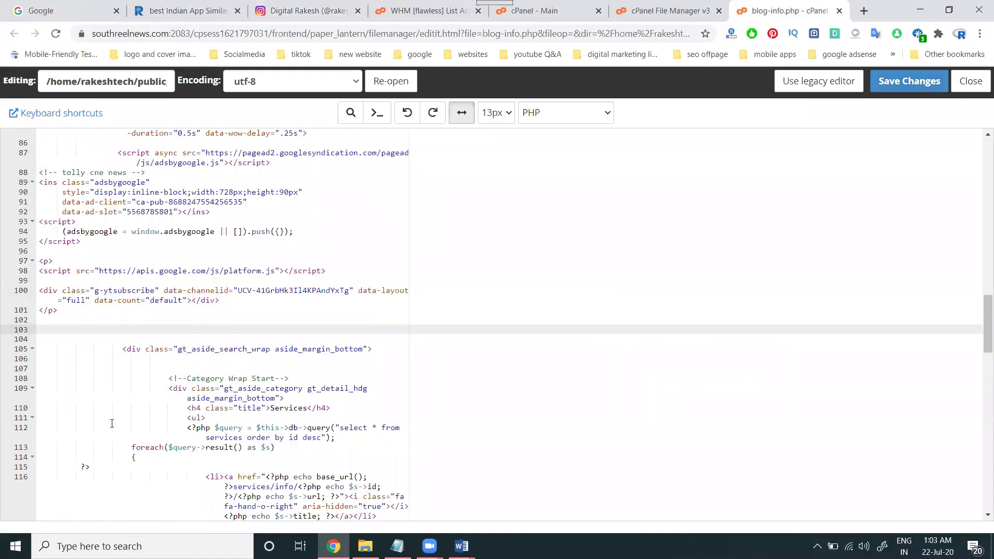
type("<br/>")
key("Return")
type("<")
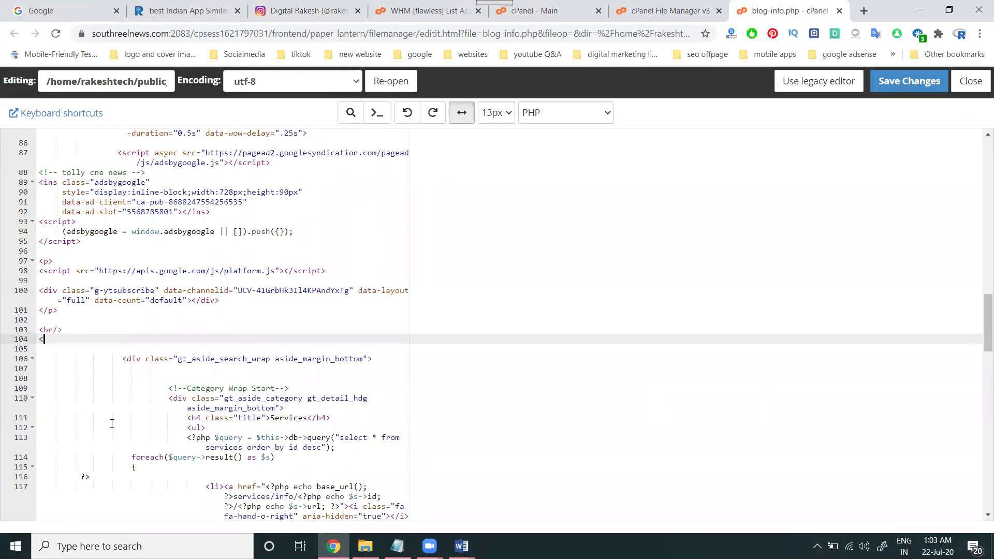